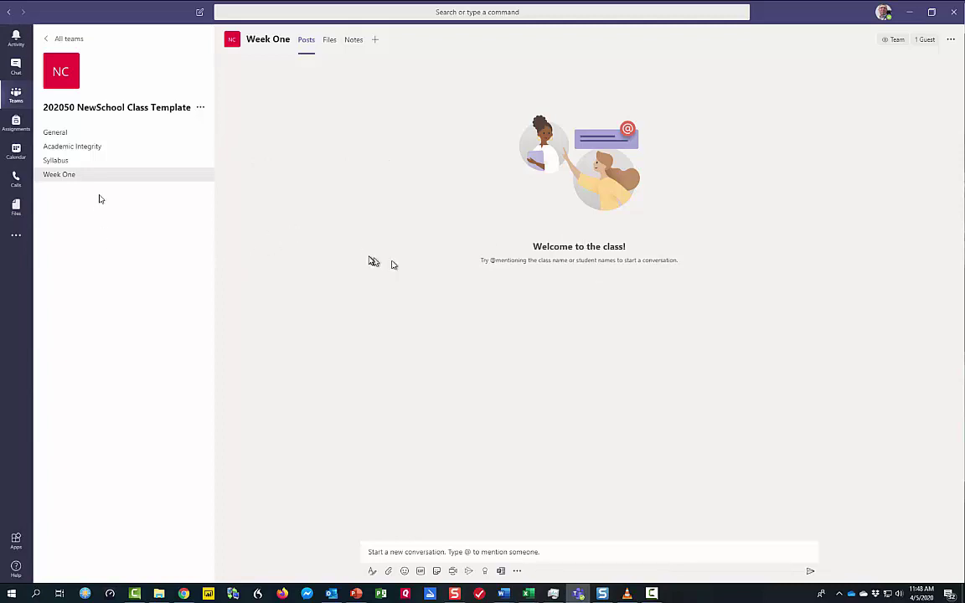
# Create a 'SpQ2020 Practice class' meeting for Monday Apr 6, 4:00–4:30 PM, posted in 202050 NewSchool Class Template > Week One
pyautogui.click(14, 152)
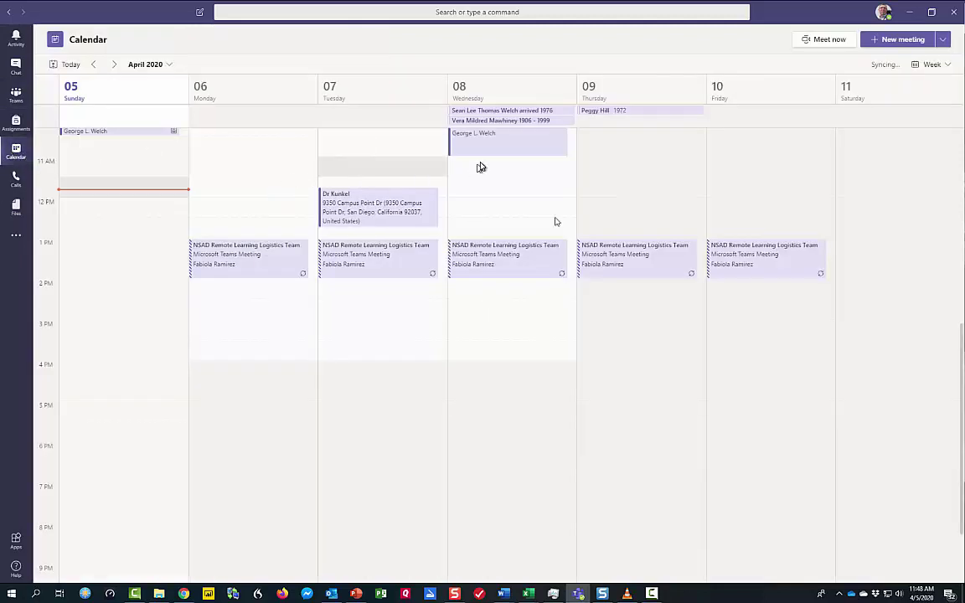
pyautogui.click(280, 369)
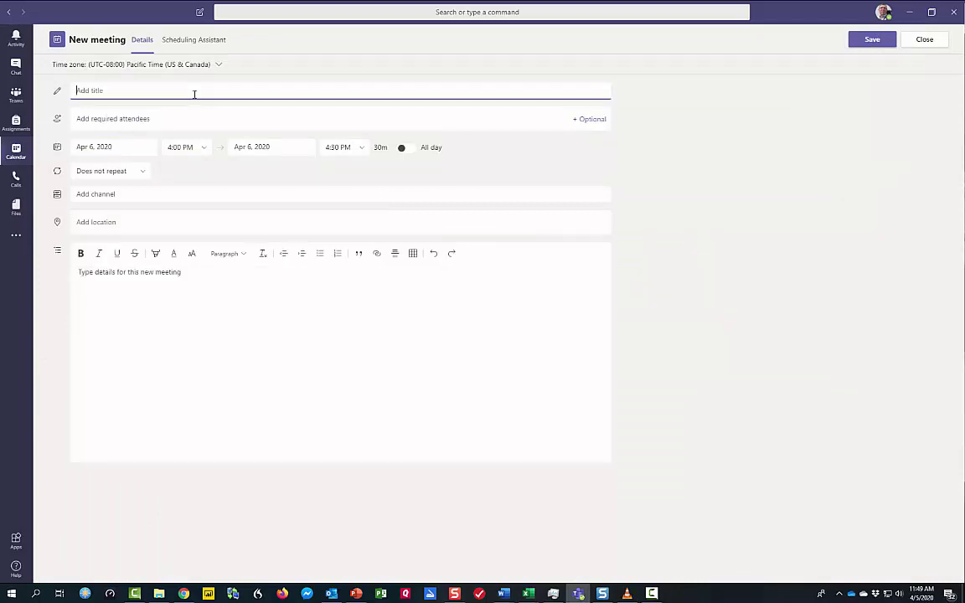
pyautogui.write('SpQ2020 P')
pyautogui.write('ractice class')
pyautogui.click(123, 195)
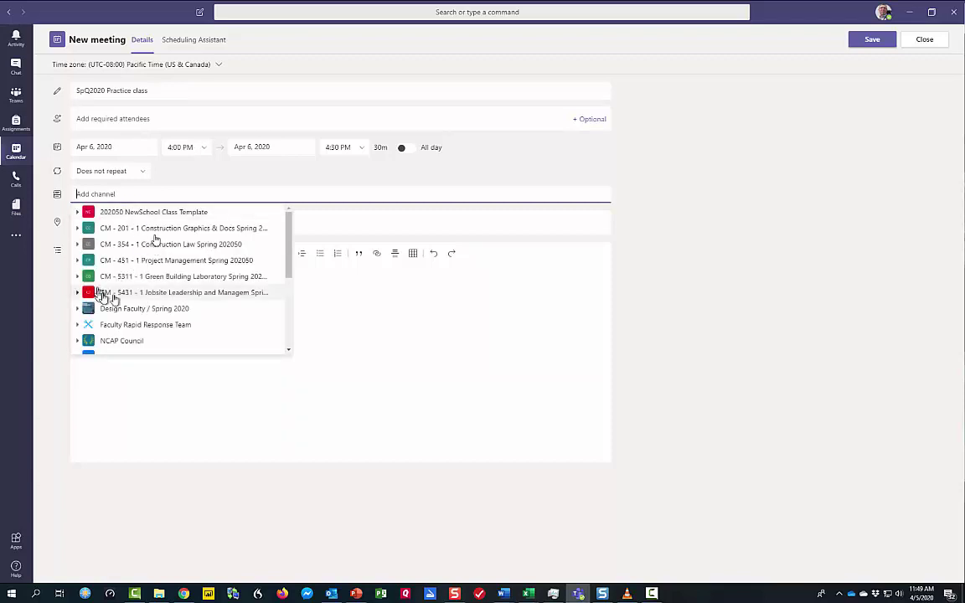
pyautogui.click(157, 216)
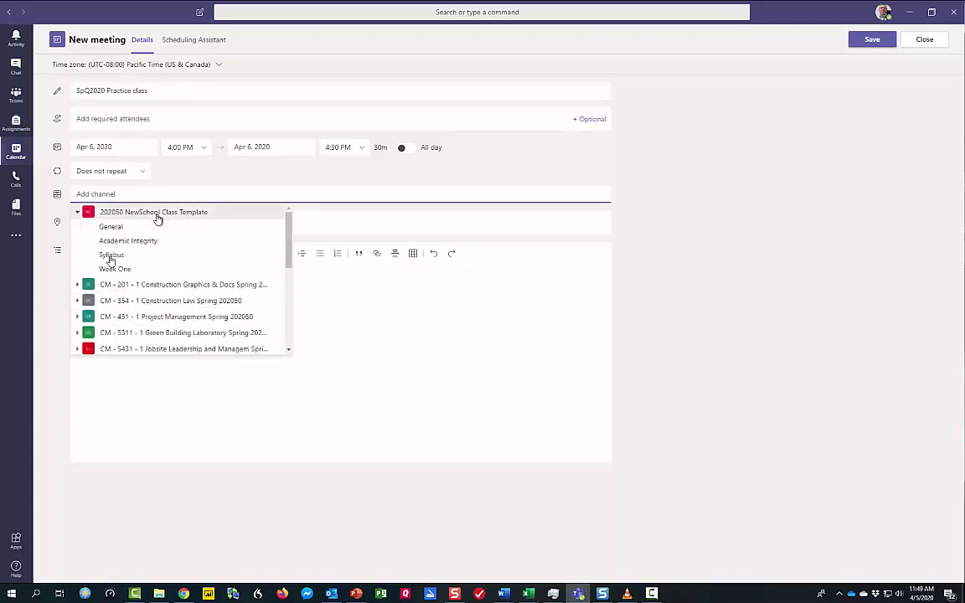
pyautogui.click(113, 269)
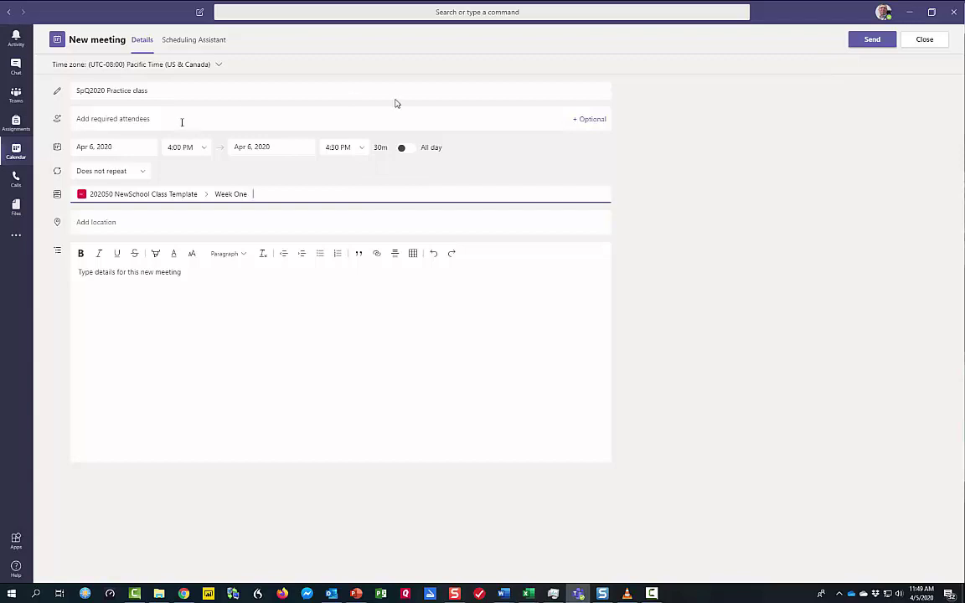
# Send the meeting invitation and return to the Week One channel's Posts
pyautogui.click(881, 41)
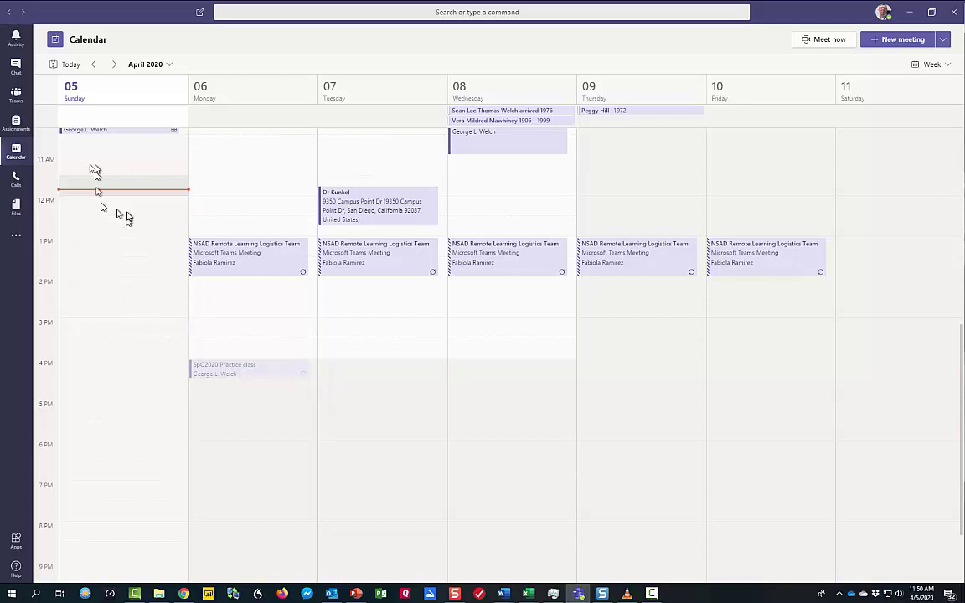
pyautogui.click(12, 96)
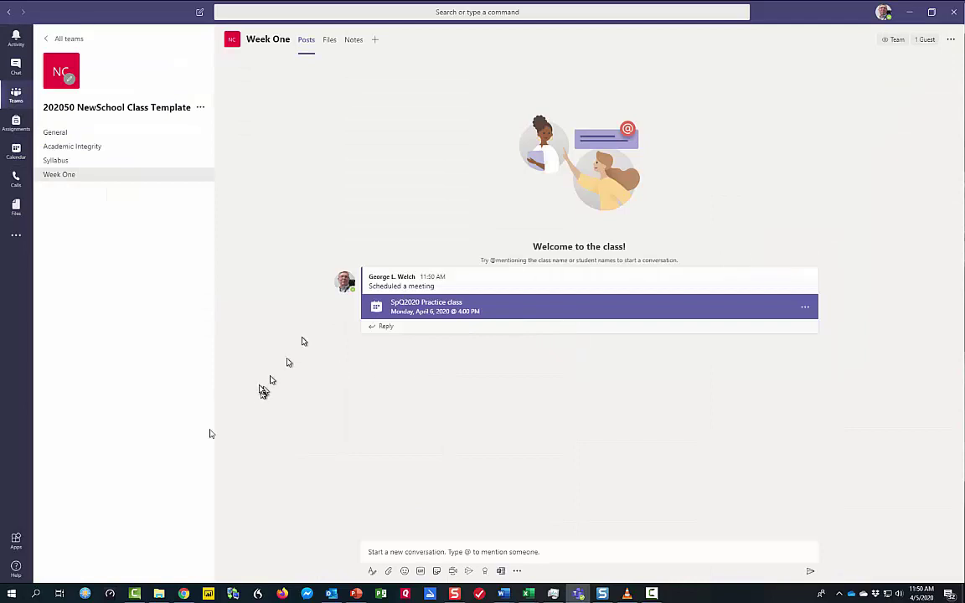
# Switch to the CM-352-1 course in Blackboard and list all its announcements
pyautogui.click(180, 593)
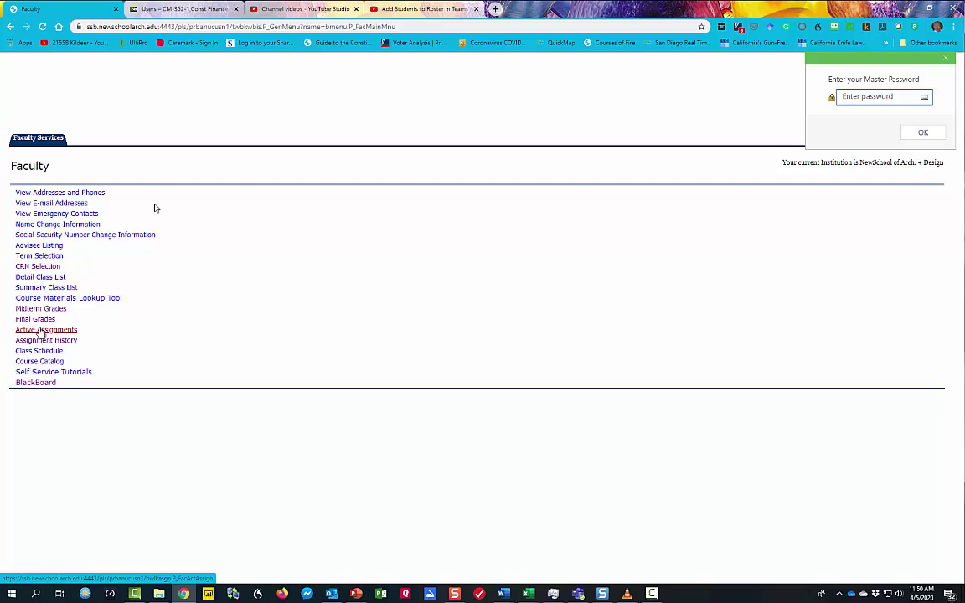
pyautogui.click(177, 9)
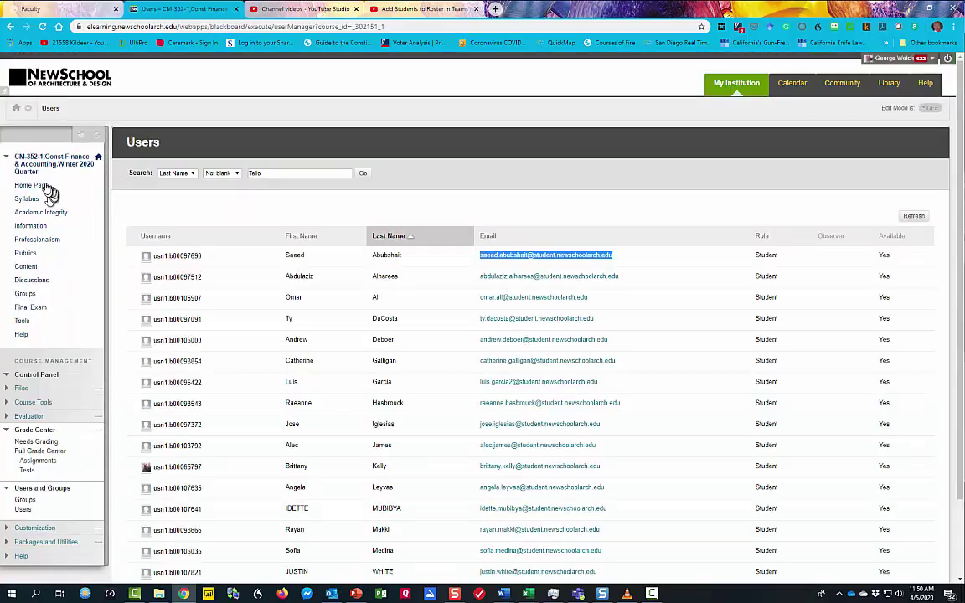
pyautogui.click(46, 186)
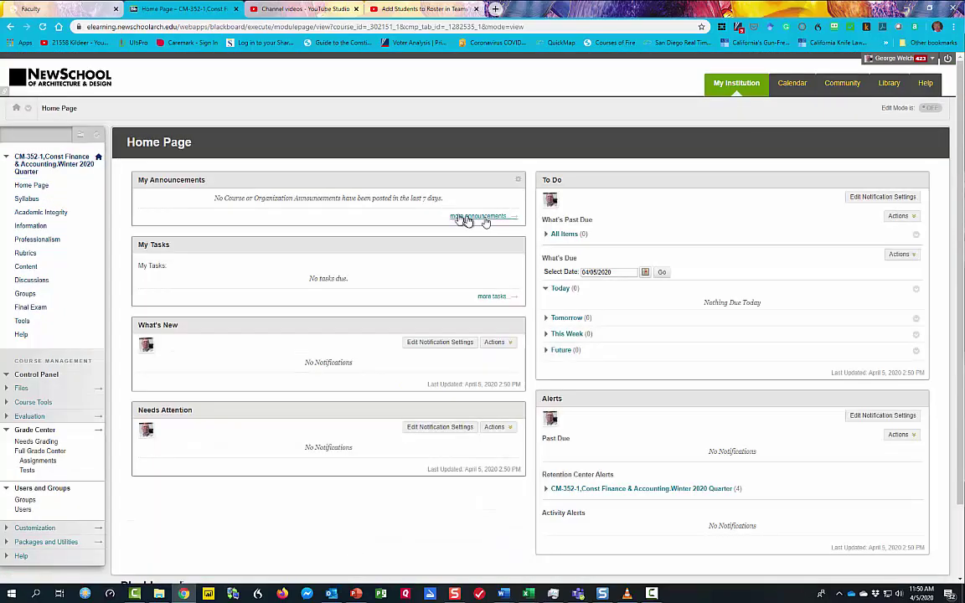
pyautogui.click(484, 218)
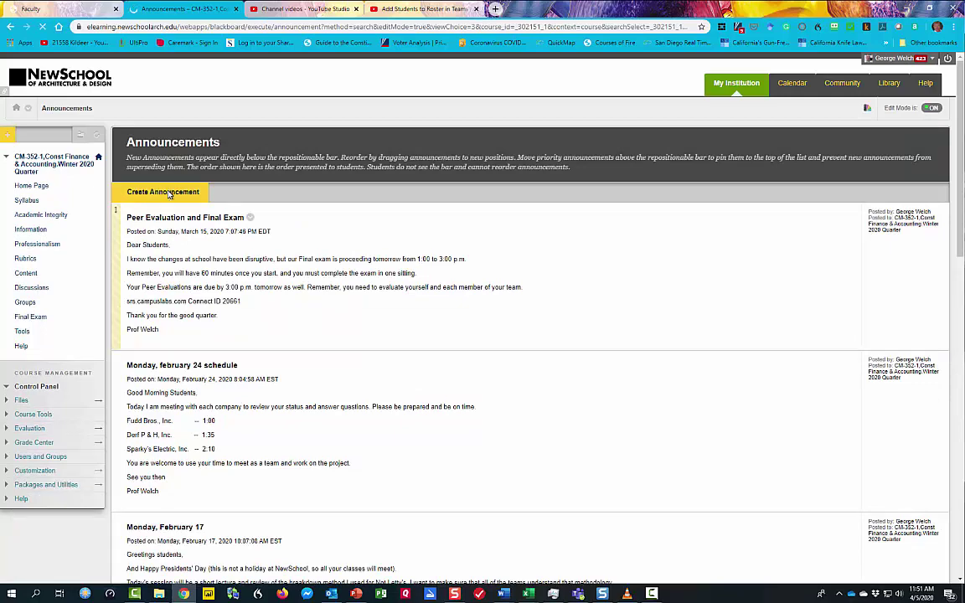
# Create an announcement 'Week One Live lecture Link' with the pasted message, emailed to students immediately
pyautogui.click(172, 191)
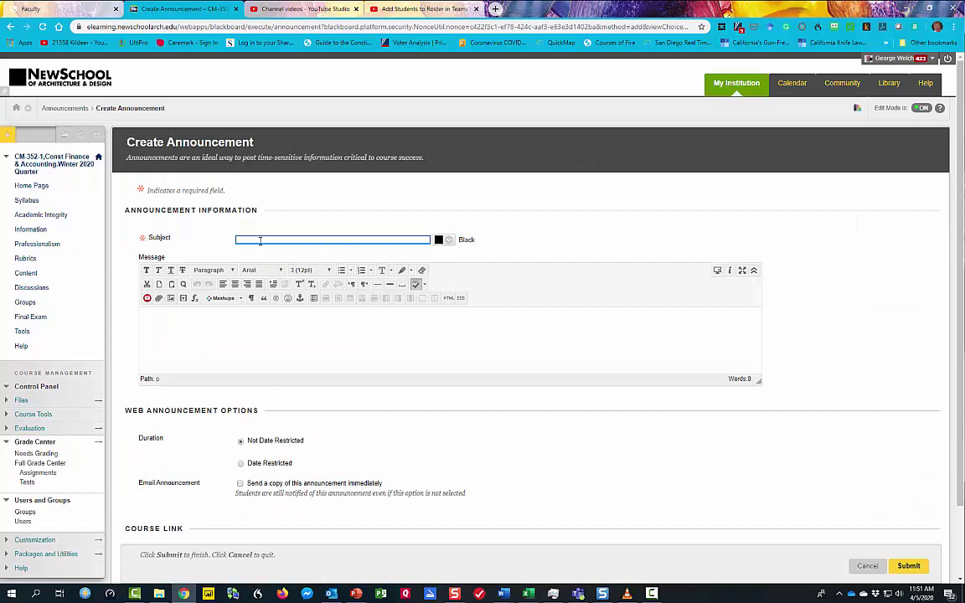
pyautogui.write('Week One Live lecture Link')
pyautogui.click(248, 321)
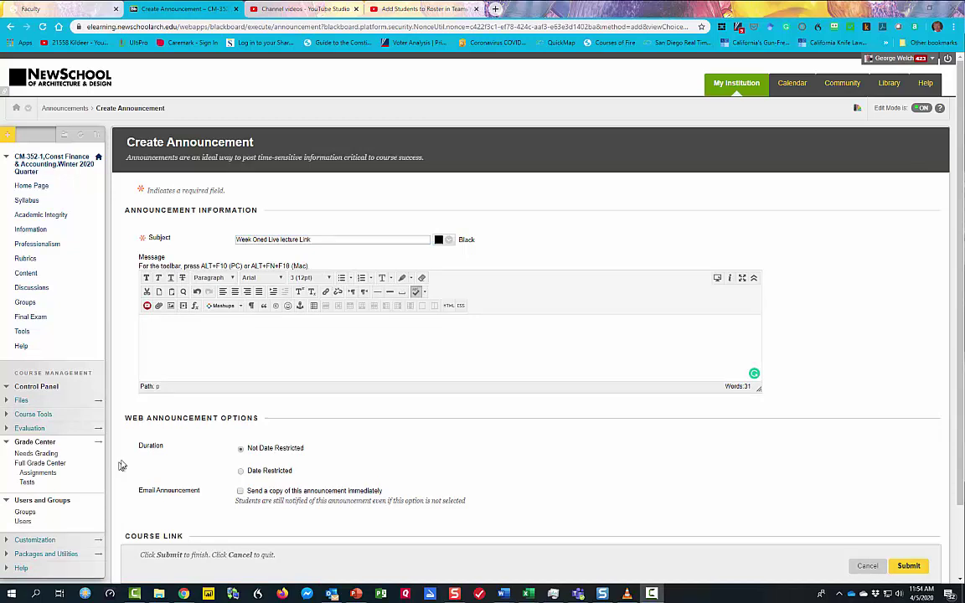
pyautogui.click(159, 357)
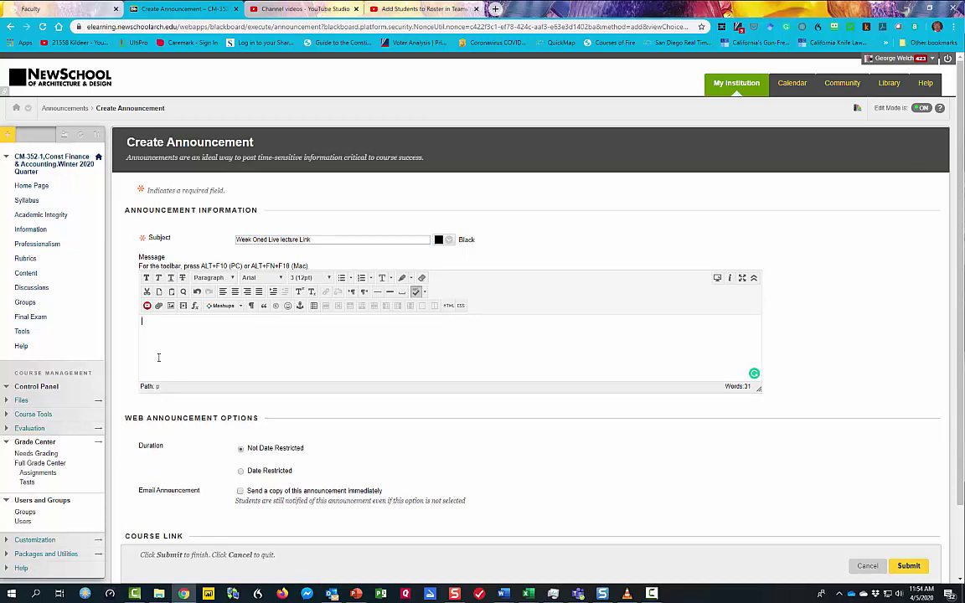
pyautogui.hotkey('ctrl', 'v')
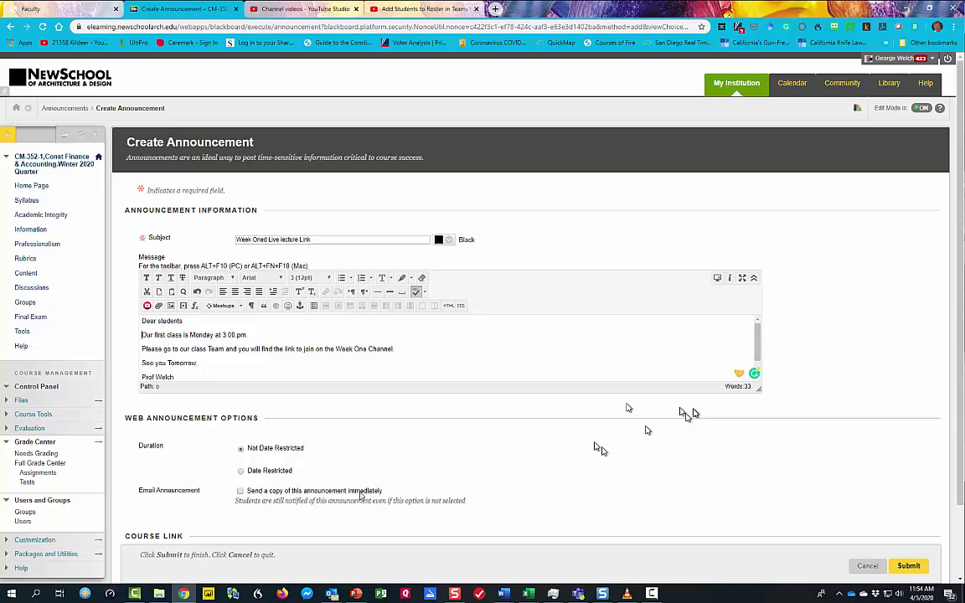
pyautogui.click(240, 491)
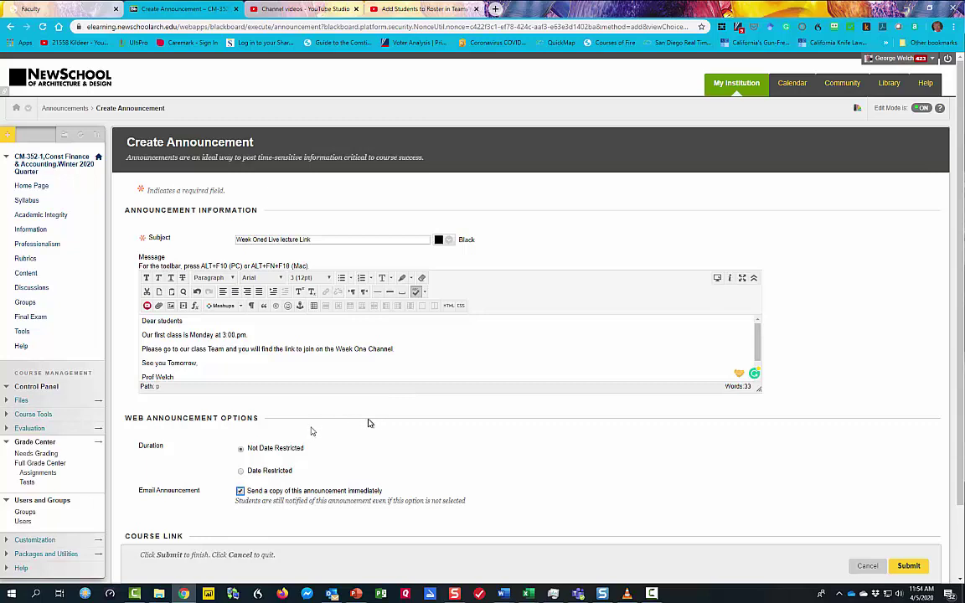
# View the SpQ2020 Practice class meeting's join link and dial-in details in Teams, then close them
pyautogui.click(574, 593)
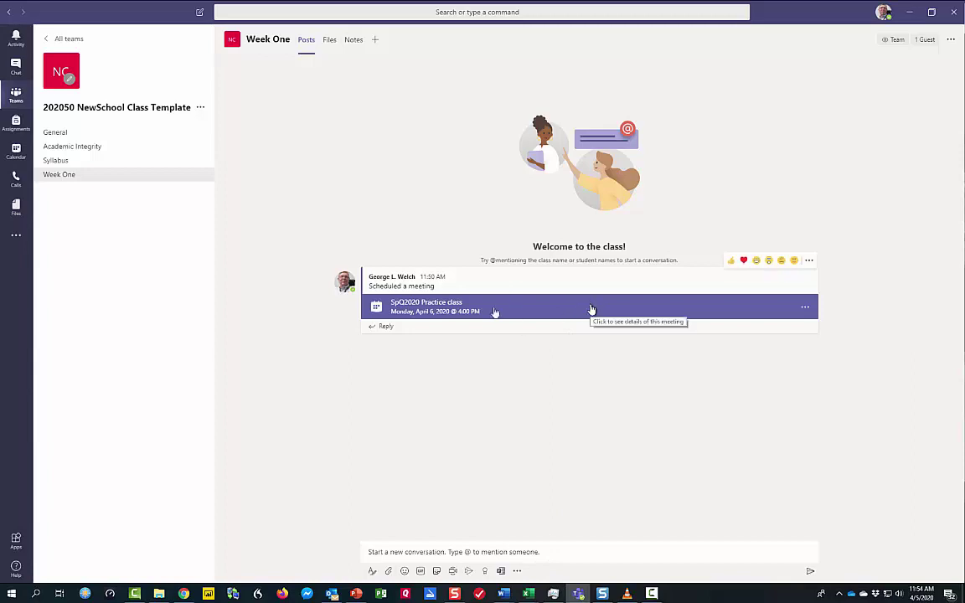
pyautogui.click(491, 312)
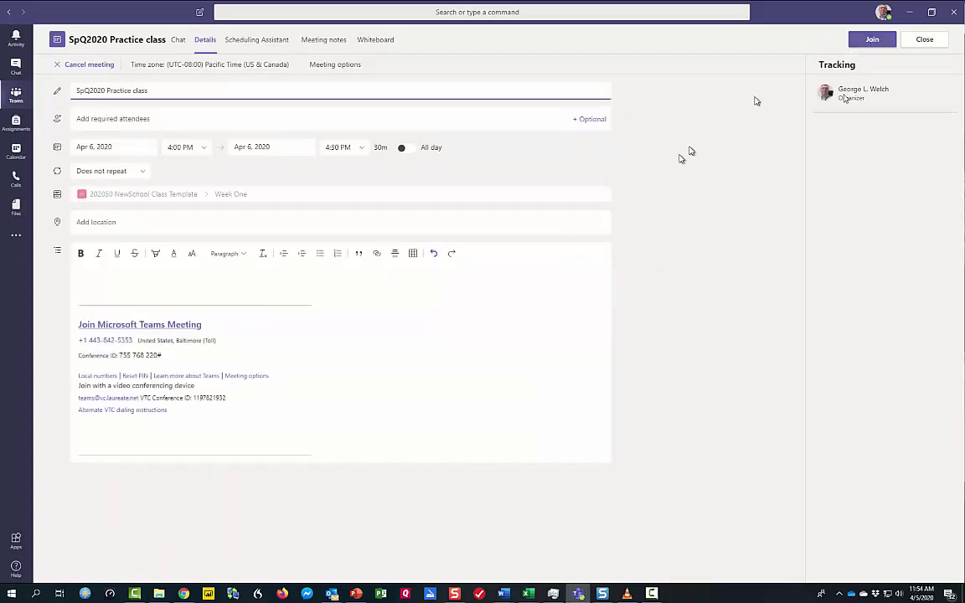
pyautogui.click(921, 50)
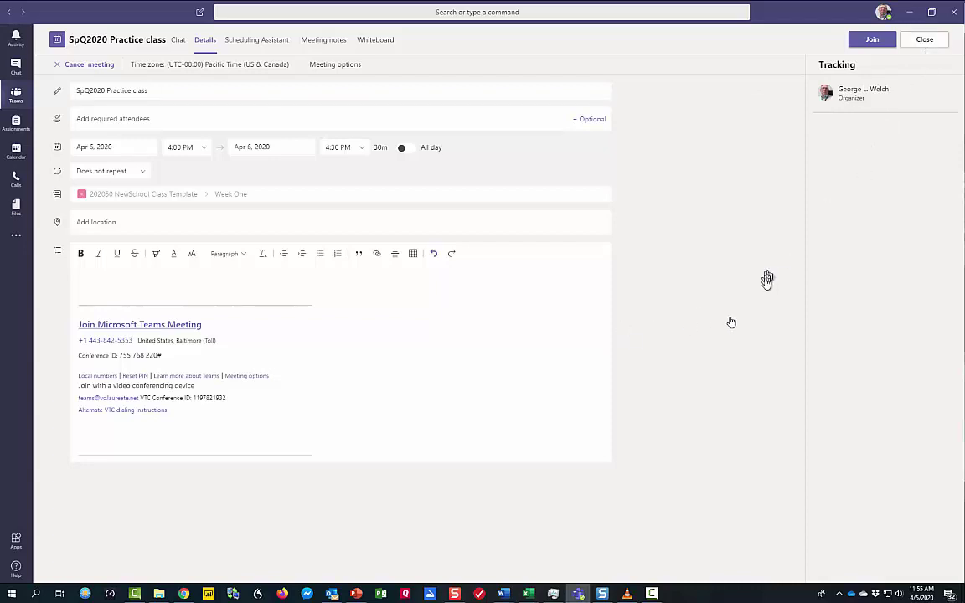